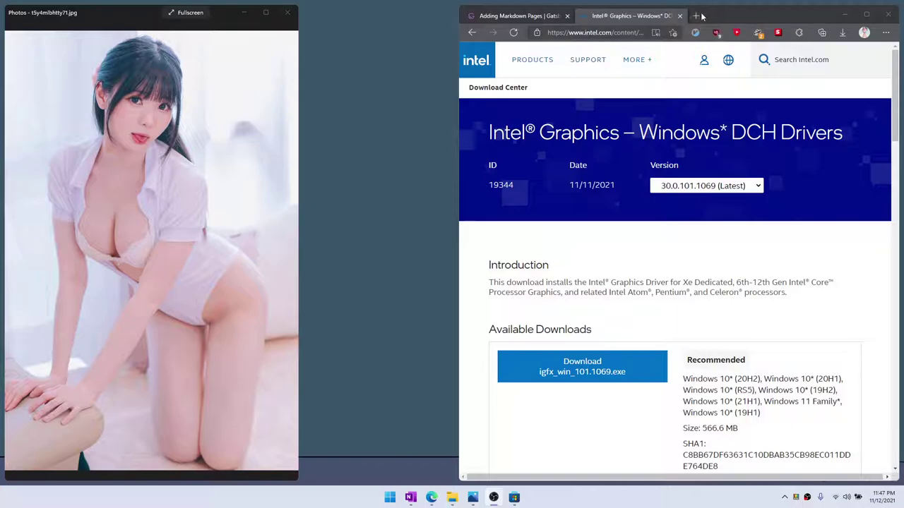
Select the NVIDIA Quadro 496.49 driver installer in Downloads and close the Photos viewer
{"action": "left_click", "coordinate": [452, 498]}
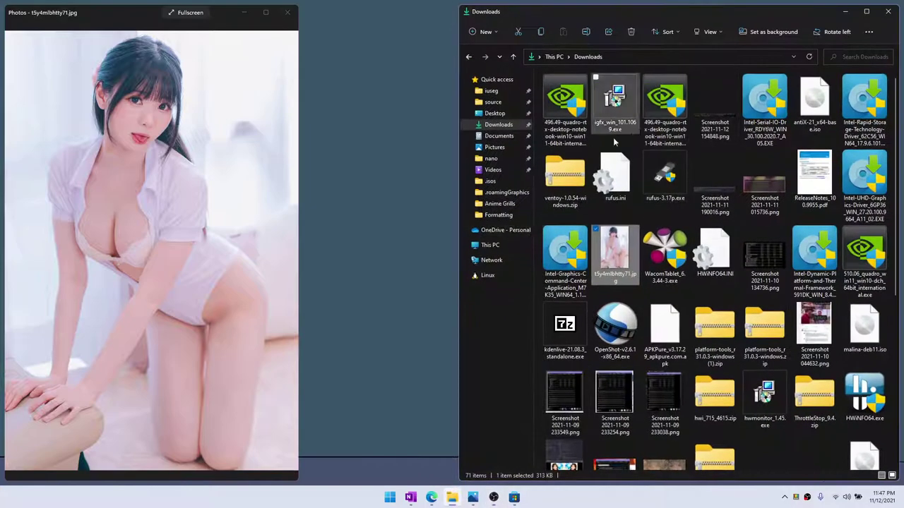
{"action": "left_click", "coordinate": [557, 111]}
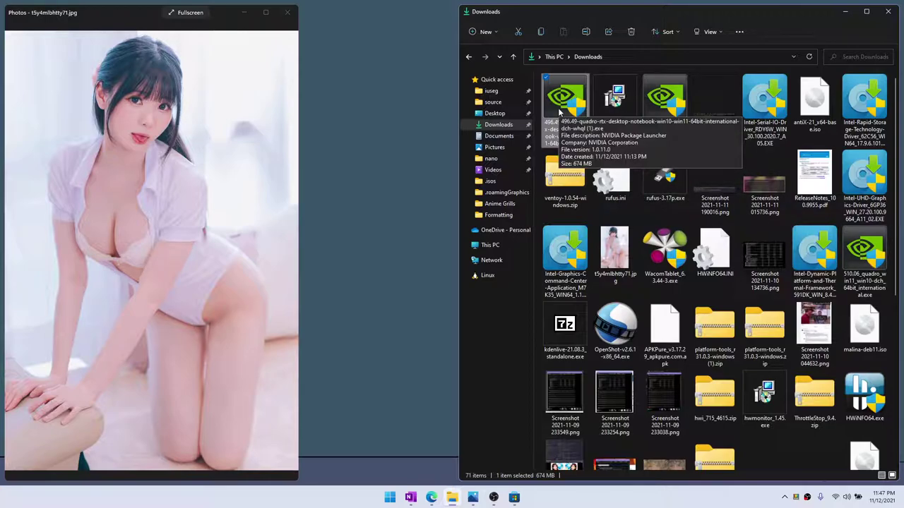
{"action": "left_click", "coordinate": [242, 13]}
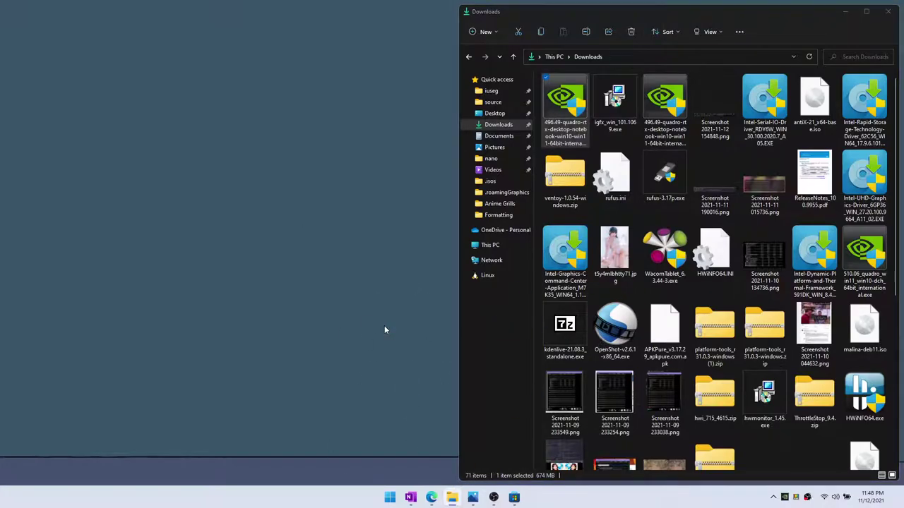
Open Device Manager with a 'dev' search, accept the default NVIDIA extraction folder, and expand Display adapters
{"action": "key", "text": "super"}
{"action": "type", "text": "de"}
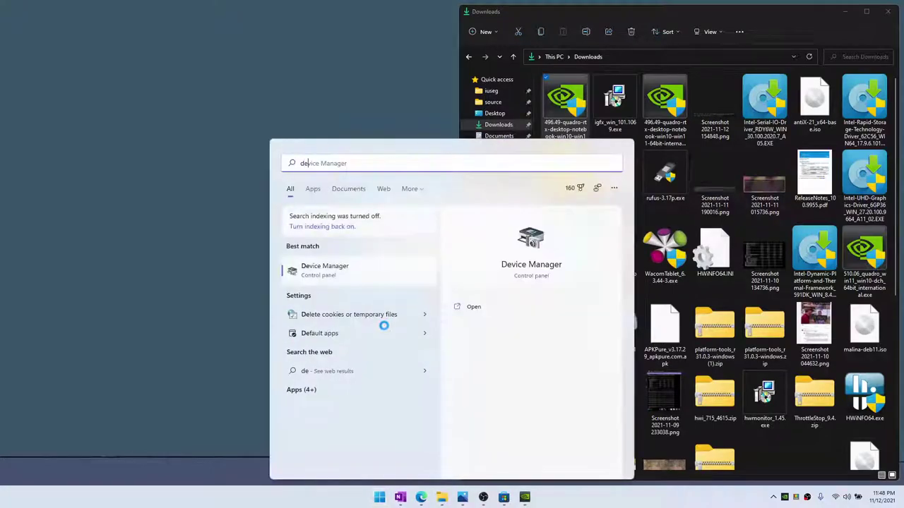
{"action": "type", "text": "v"}
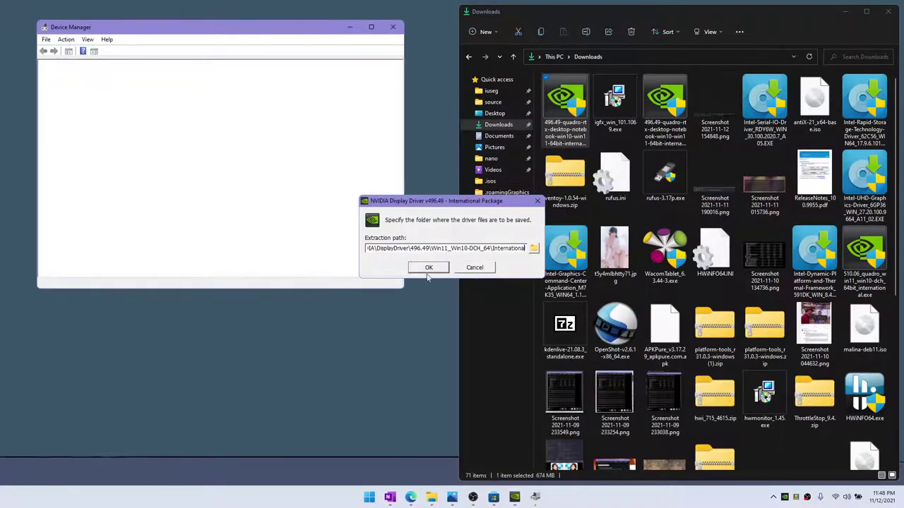
{"action": "left_click", "coordinate": [428, 267]}
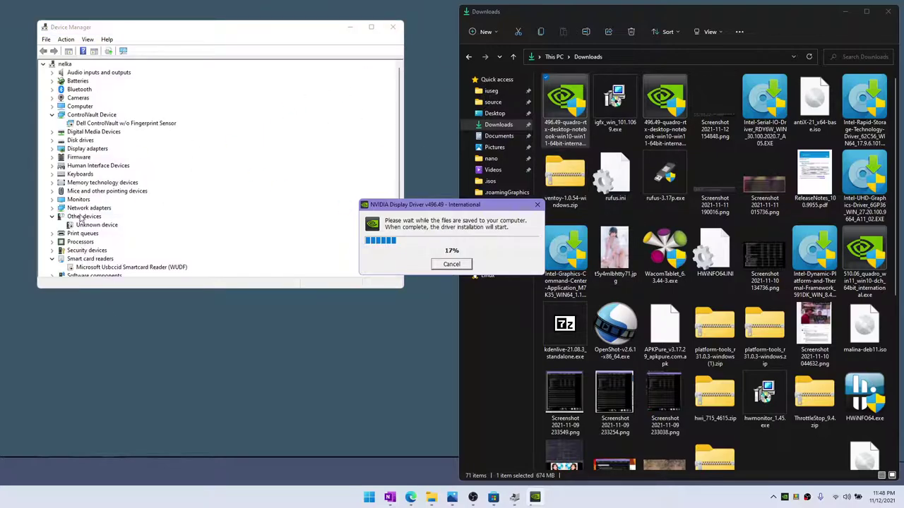
{"action": "left_click", "coordinate": [52, 150]}
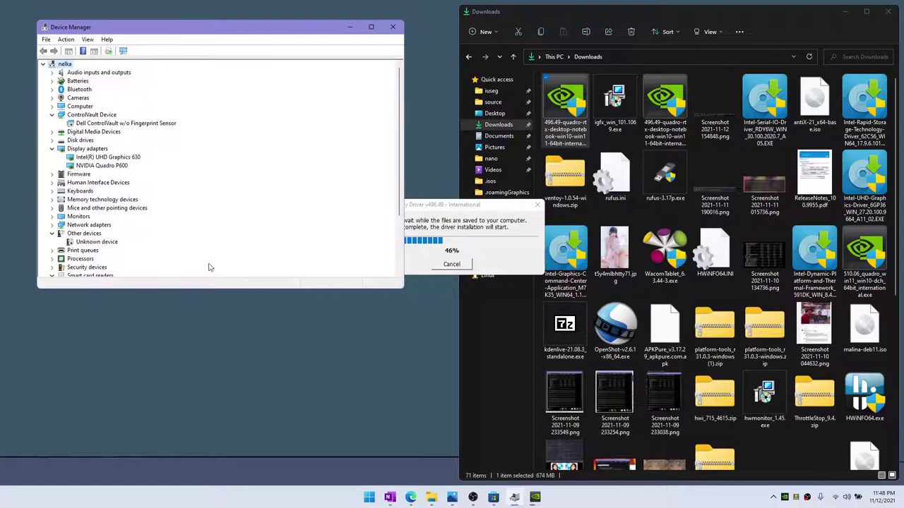
Check the Quadro P600's current driver on its Driver tab and start Update Driver
{"action": "double_click", "coordinate": [106, 166]}
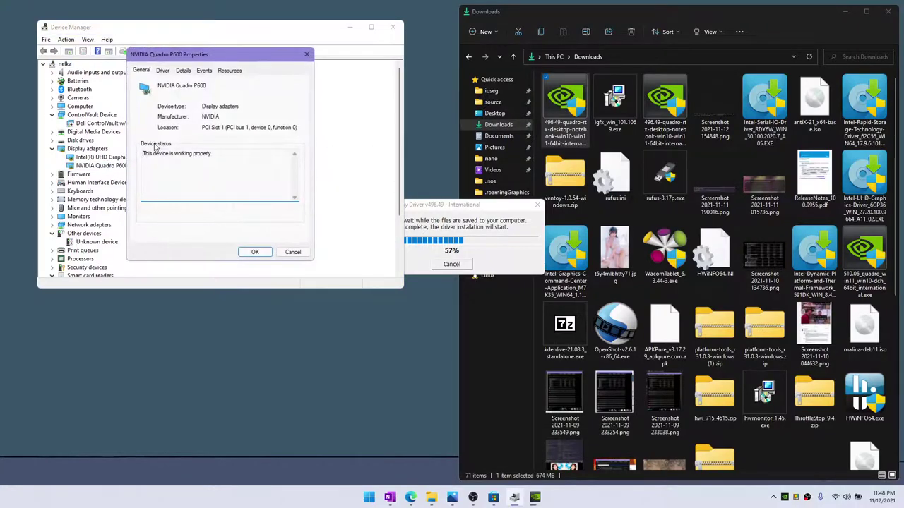
{"action": "left_click", "coordinate": [163, 70]}
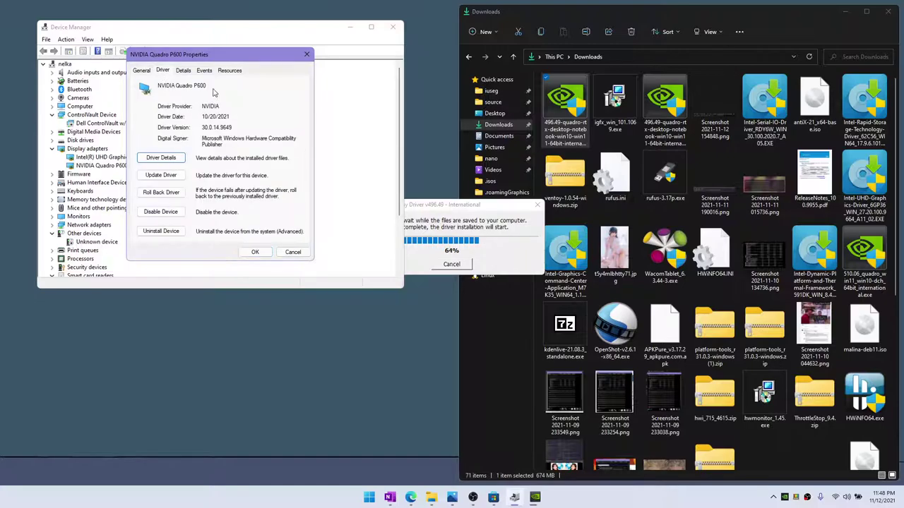
{"action": "left_click_drag", "start_coordinate": [178, 58], "coordinate": [137, 185]}
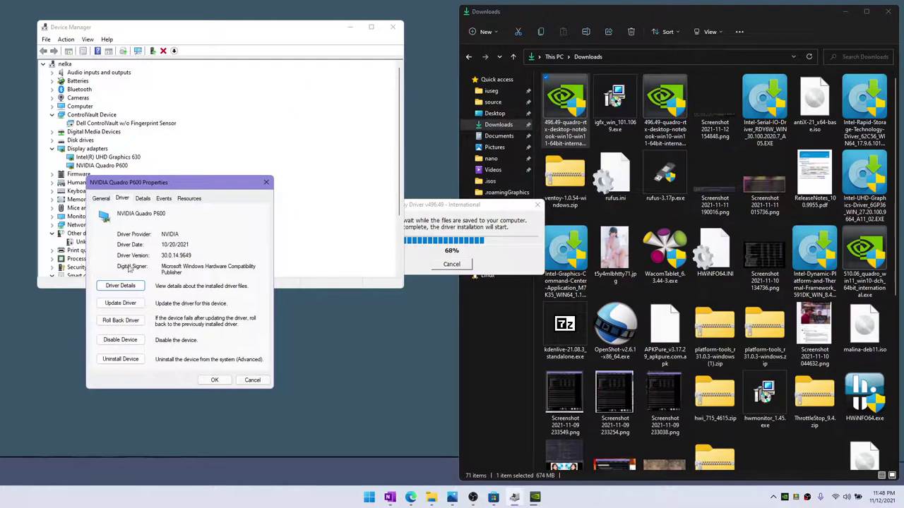
{"action": "left_click", "coordinate": [120, 303]}
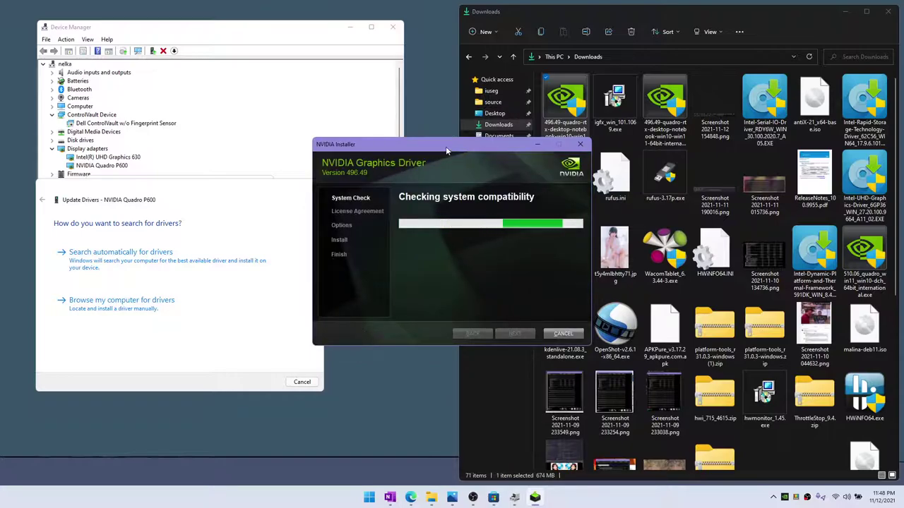
Move the NVIDIA installer aside and choose to browse the computer for Quadro P600 drivers
{"action": "left_click_drag", "start_coordinate": [445, 146], "coordinate": [563, 139]}
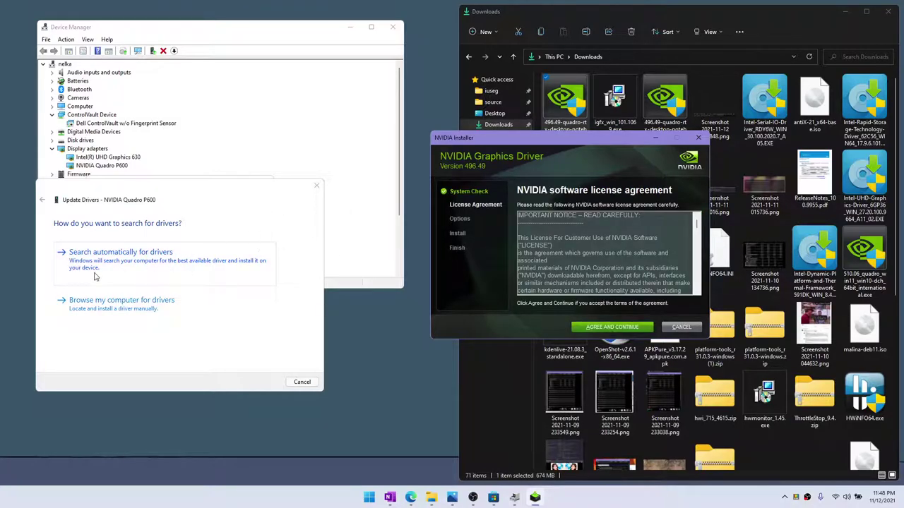
{"action": "left_click", "coordinate": [151, 314]}
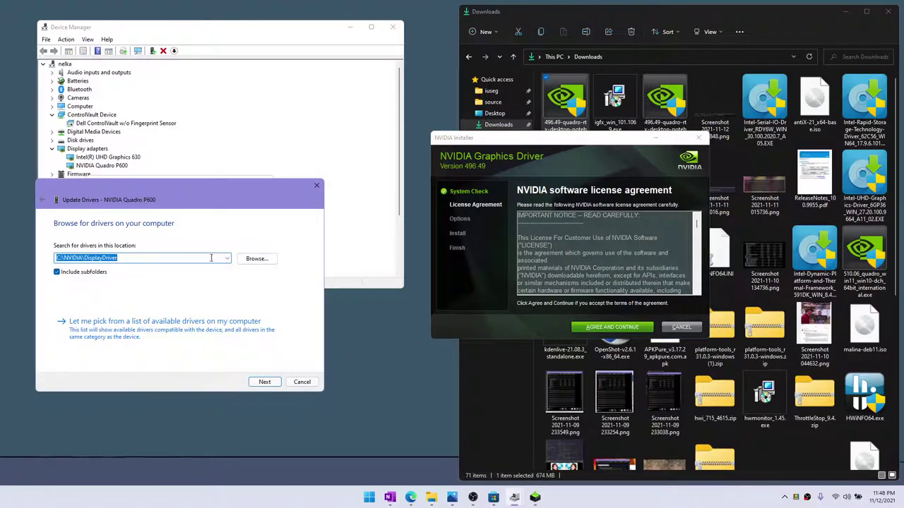
{"action": "left_click", "coordinate": [103, 259]}
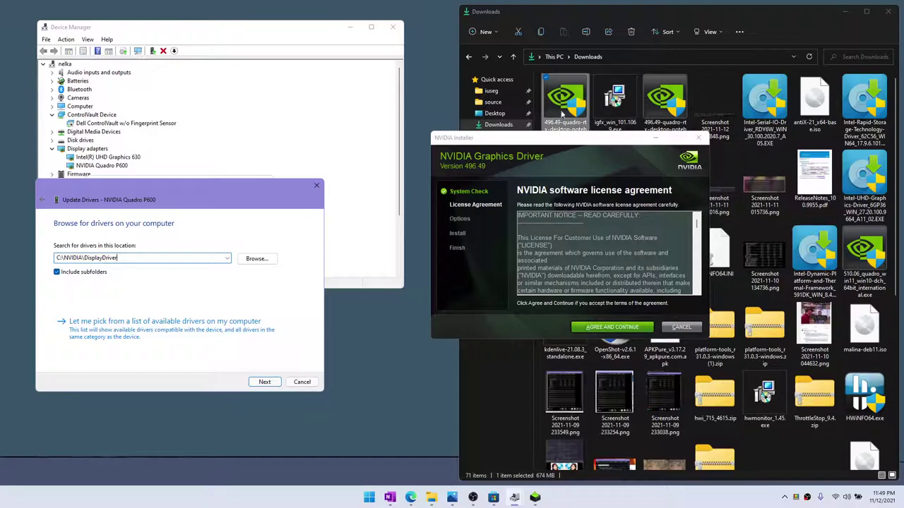
Review the C:\NVIDIA\DisplayDriver search path and leave it unchanged
{"action": "mouse_move", "coordinate": [548, 141]}
{"action": "left_mouse_down"}
{"action": "mouse_move", "coordinate": [568, 157]}
{"action": "mouse_move", "coordinate": [521, 150]}
{"action": "left_mouse_up"}
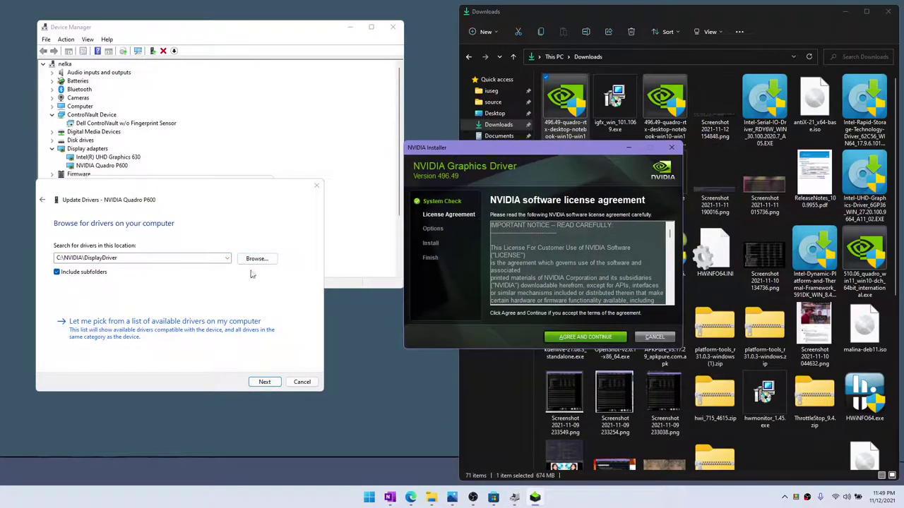
{"action": "left_click", "coordinate": [132, 259]}
{"action": "left_click_drag", "start_coordinate": [132, 259], "coordinate": [65, 258]}
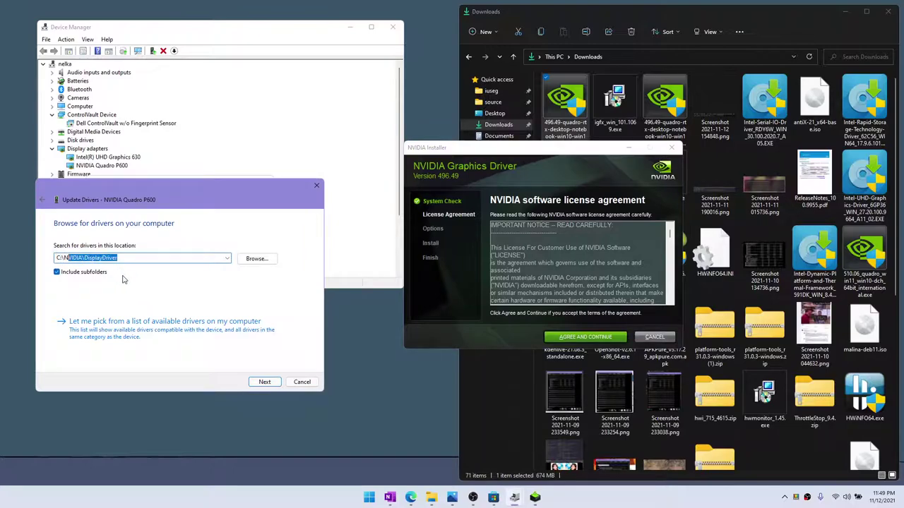
{"action": "left_click", "coordinate": [96, 261]}
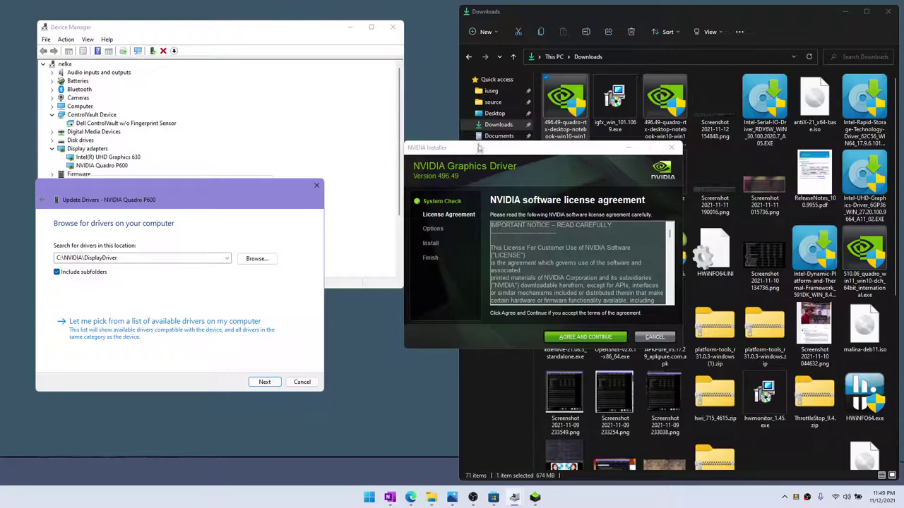
Cancel and close the NVIDIA installer, confirming with Yes
{"action": "left_click_drag", "start_coordinate": [478, 148], "coordinate": [497, 209]}
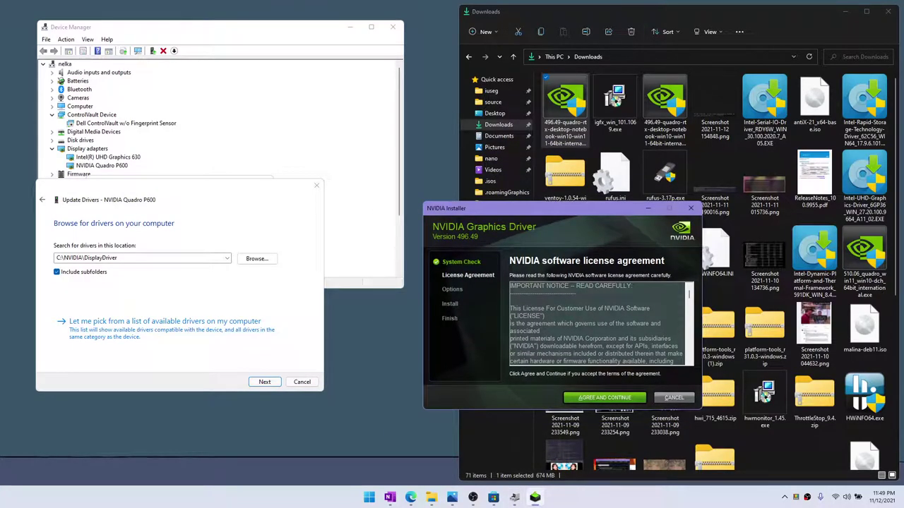
{"action": "left_click", "coordinate": [692, 209]}
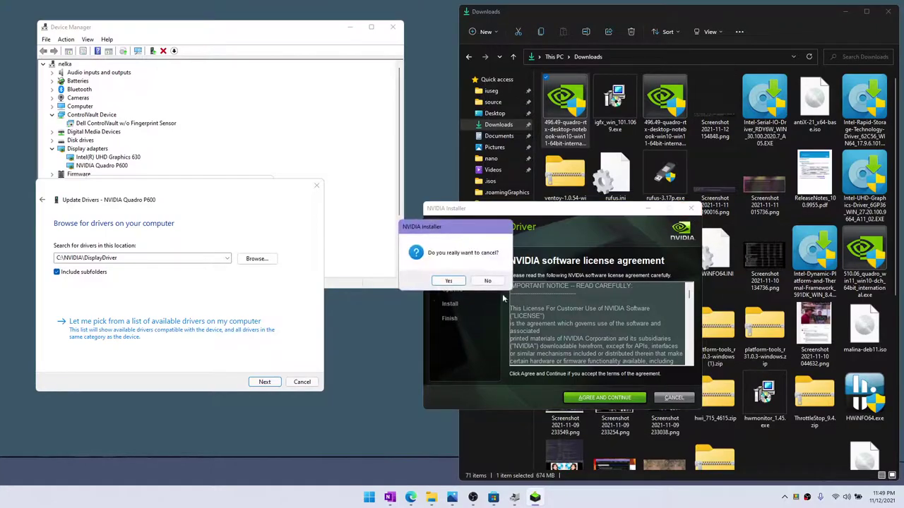
{"action": "left_click", "coordinate": [451, 281]}
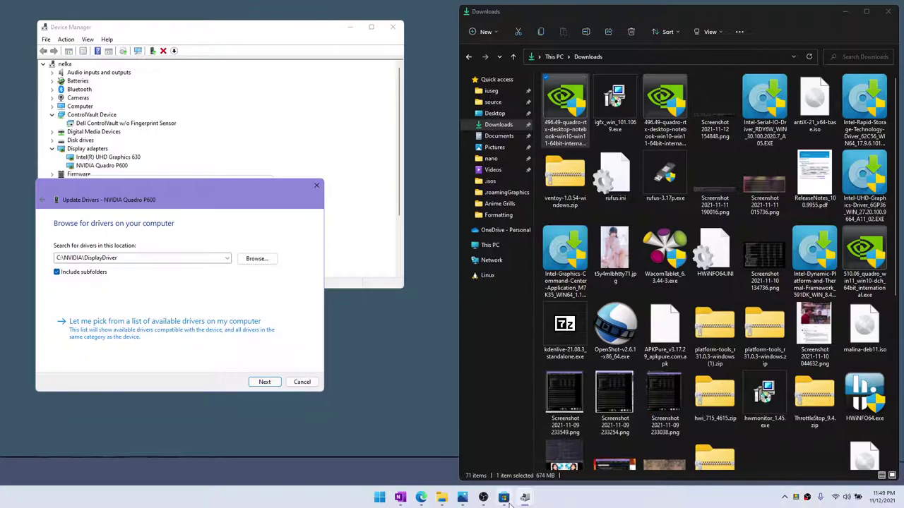
Launch NVIDIA Control Panel from its Microsoft Store page and agree to its license
{"action": "left_click", "coordinate": [505, 498]}
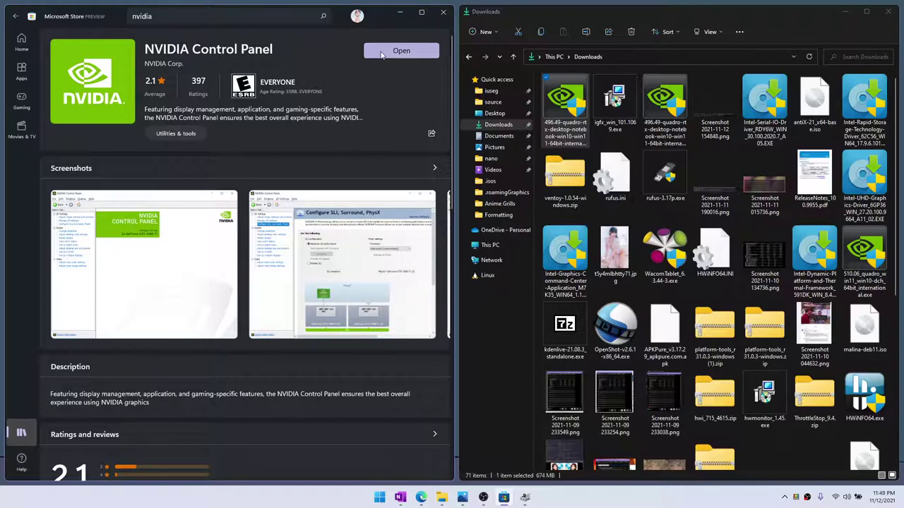
{"action": "left_click", "coordinate": [395, 52]}
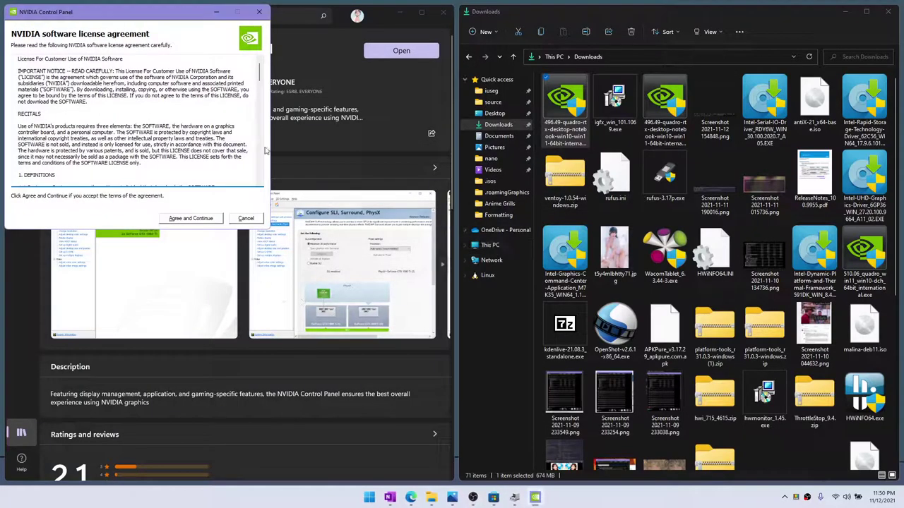
{"action": "left_click", "coordinate": [186, 219]}
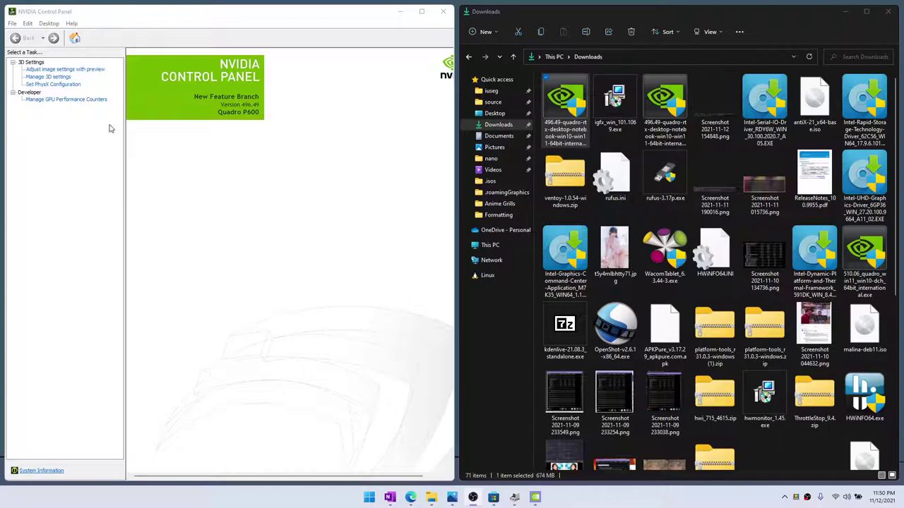
Open the 3D Settings group, then view t5y4mlbhtty71.jpg zoomed in and panned down
{"action": "left_click", "coordinate": [74, 173]}
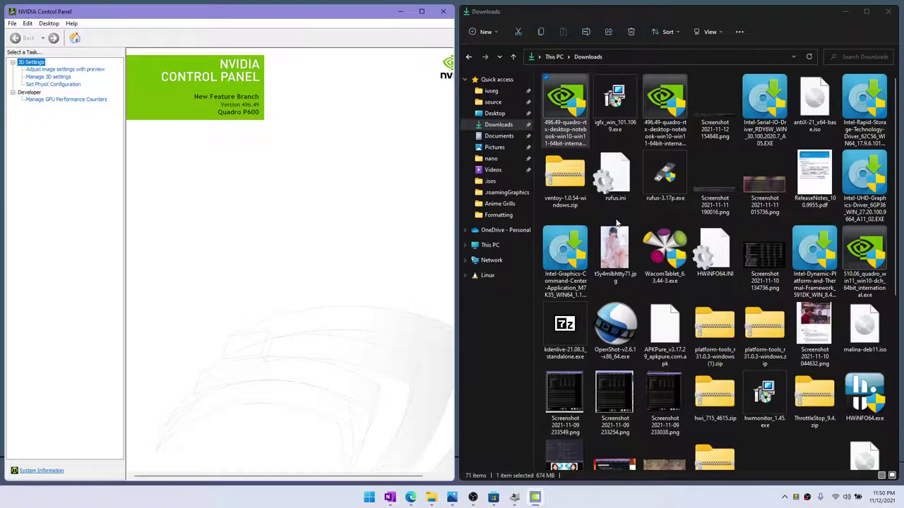
{"action": "left_click", "coordinate": [615, 250]}
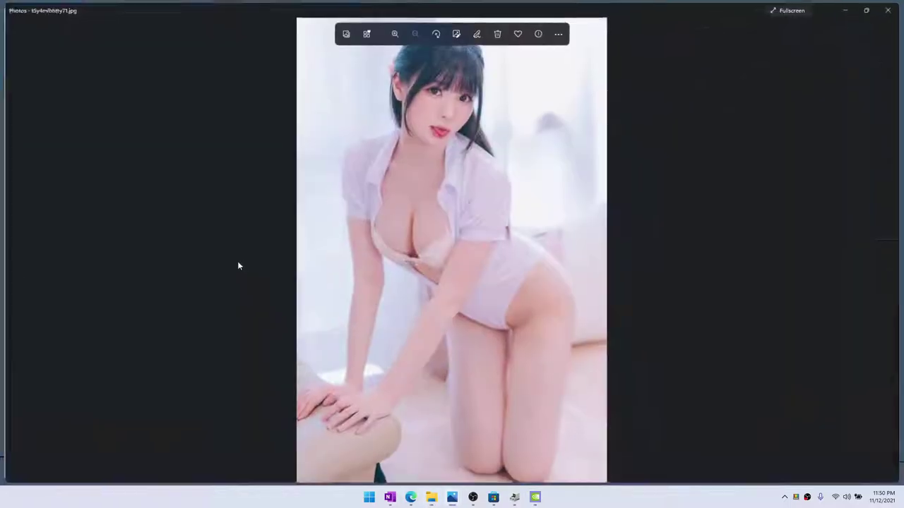
{"action": "scroll", "coordinate": [451, 99], "scroll_direction": "up", "scroll_amount": 3}
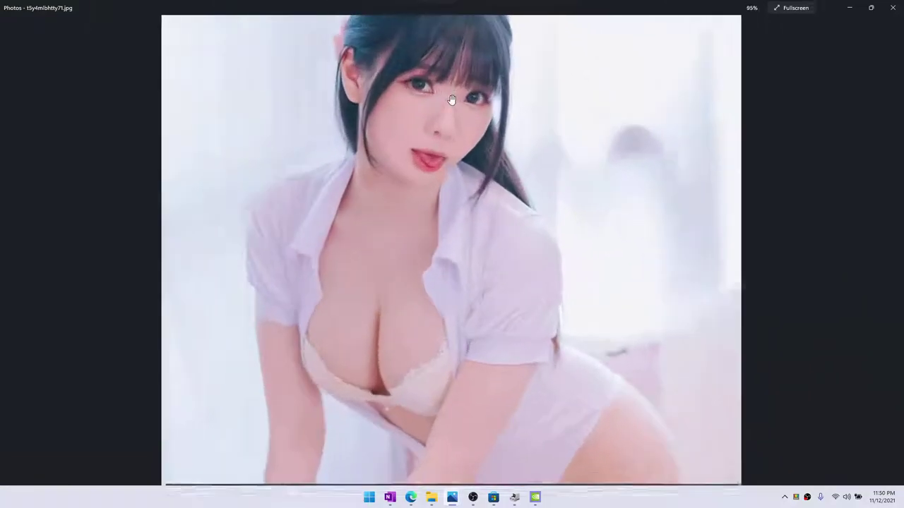
{"action": "left_click_drag", "start_coordinate": [452, 99], "coordinate": [394, 232]}
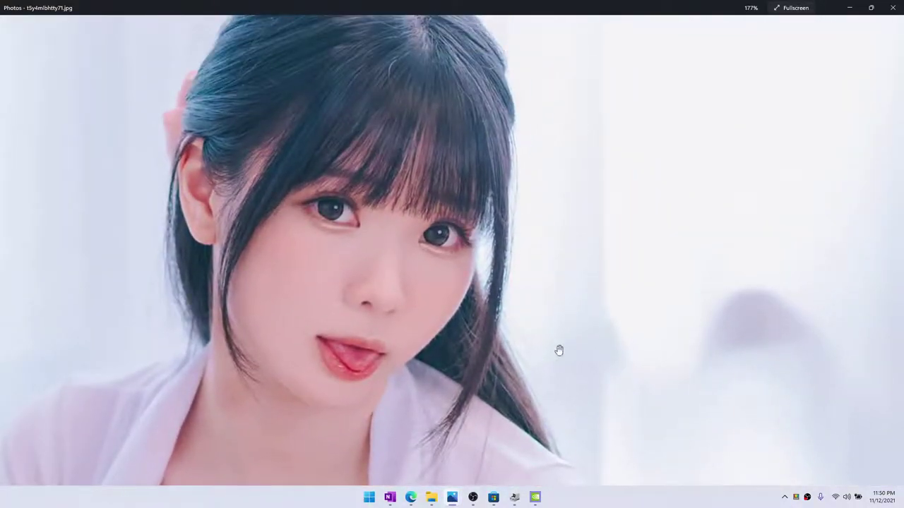